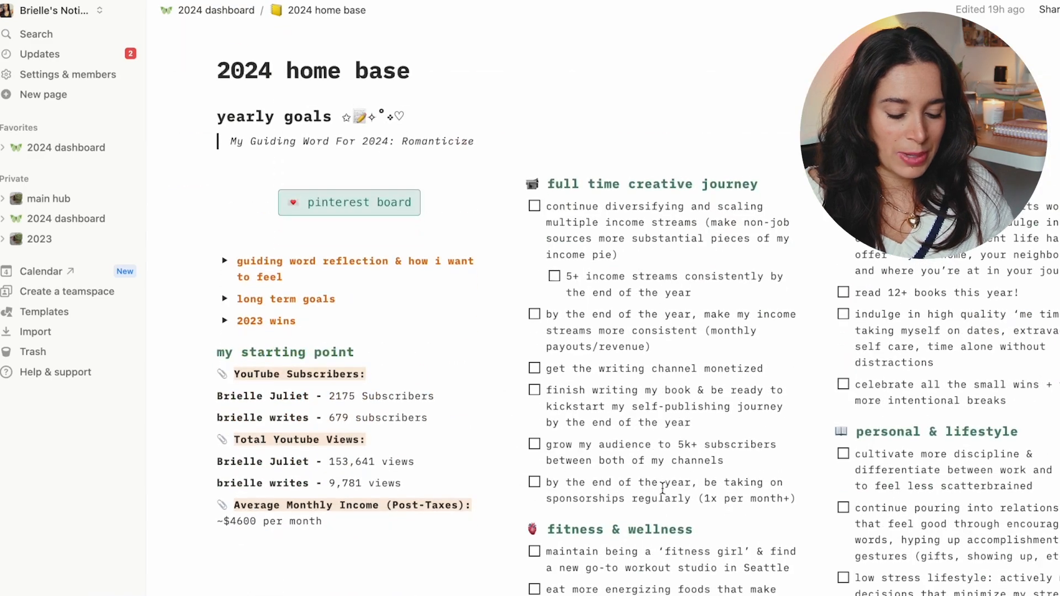
Step: Open the January page inside quarter one and check off the writing goal "write 10k words this month"
{"action": "scroll", "coordinate": [662, 488], "scroll_direction": "down", "scroll_amount": 4}
{"action": "scroll", "coordinate": [663, 488], "scroll_direction": "up", "scroll_amount": 4}
{"action": "scroll", "coordinate": [662, 489], "scroll_direction": "down", "scroll_amount": 1}
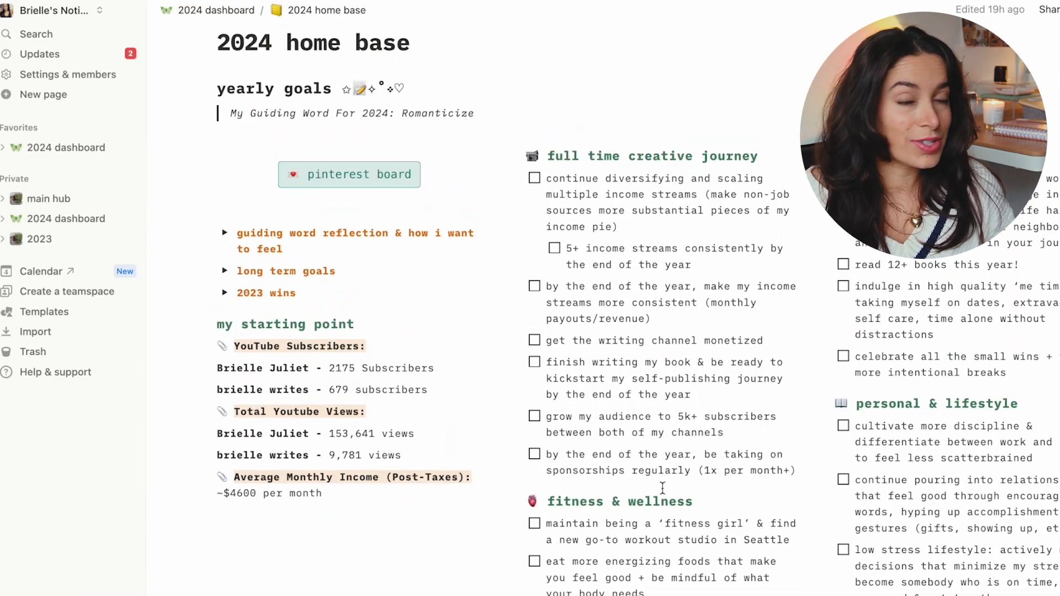
{"action": "scroll", "coordinate": [664, 491], "scroll_direction": "down", "scroll_amount": 9}
{"action": "scroll", "coordinate": [664, 493], "scroll_direction": "down", "scroll_amount": 2}
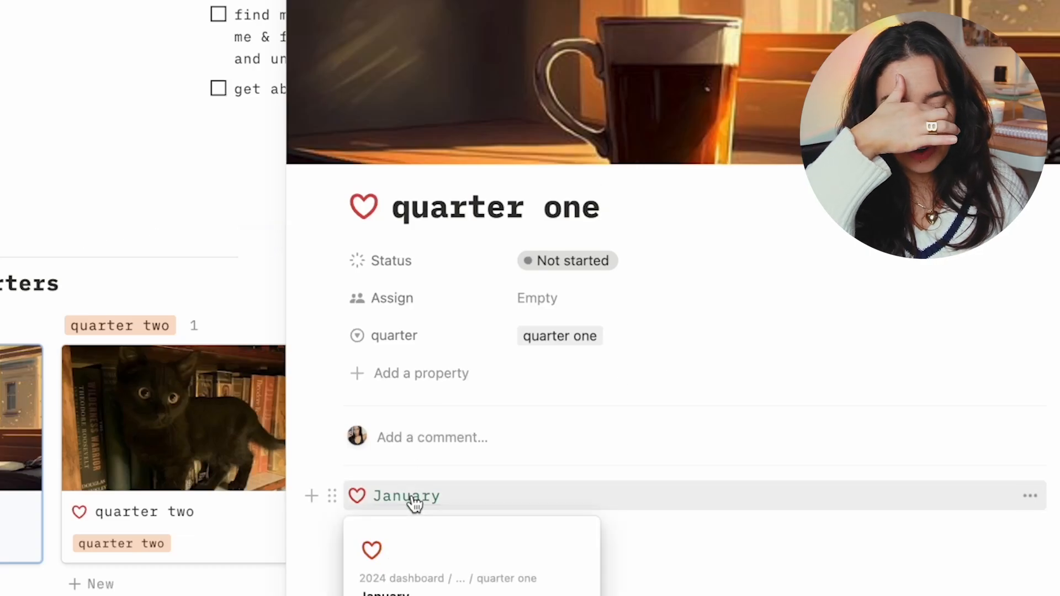
{"action": "left_click", "coordinate": [412, 498]}
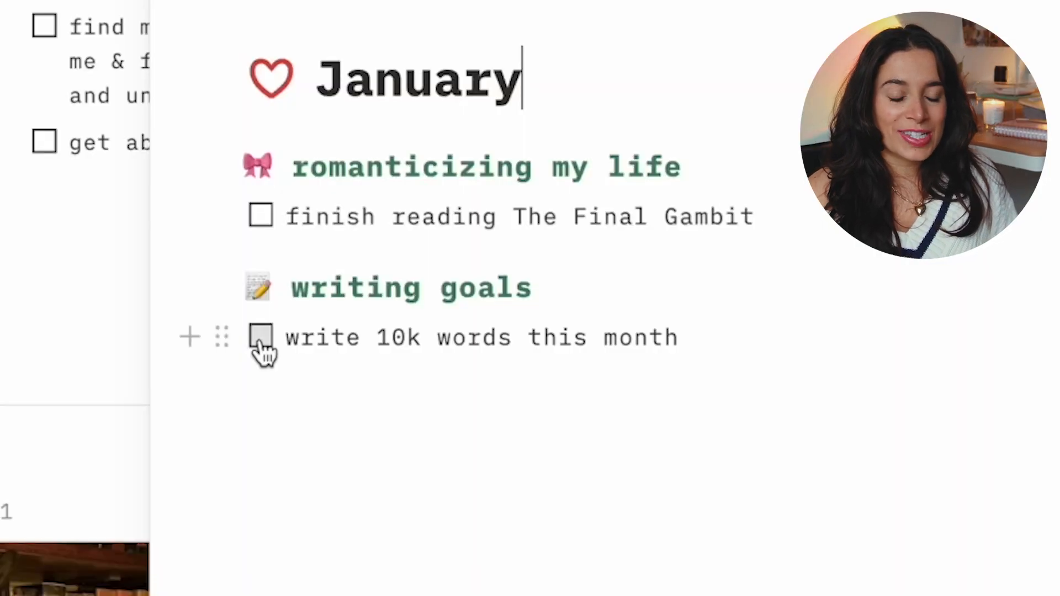
{"action": "left_click", "coordinate": [260, 340]}
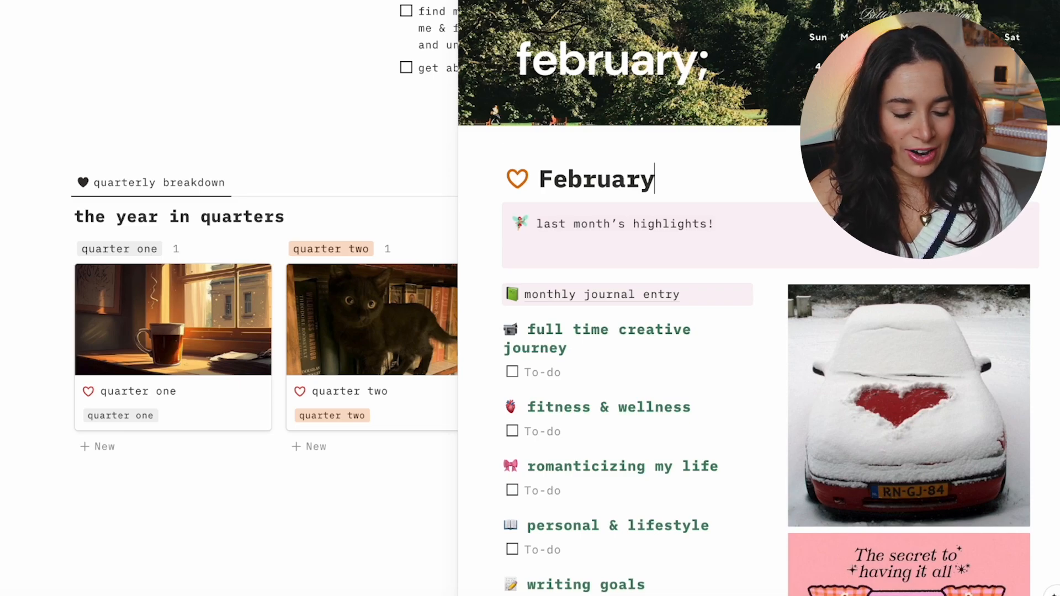
Step: Review the February page's highlights callout, monthly journal entry, goal categories and images
{"action": "scroll", "coordinate": [1036, 226], "scroll_direction": "down", "scroll_amount": 4}
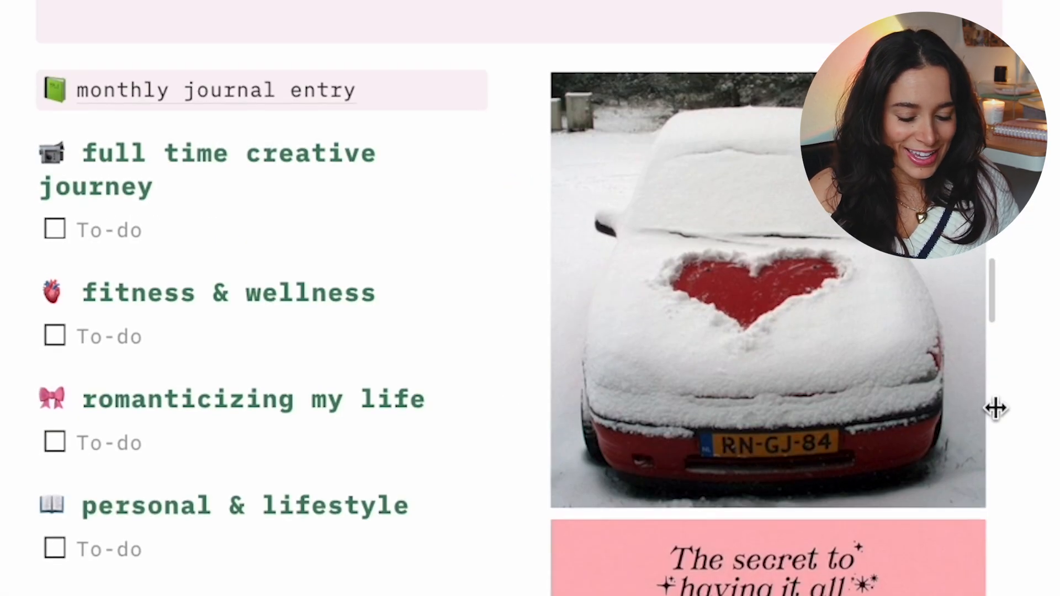
{"action": "scroll", "coordinate": [996, 408], "scroll_direction": "down", "scroll_amount": 8}
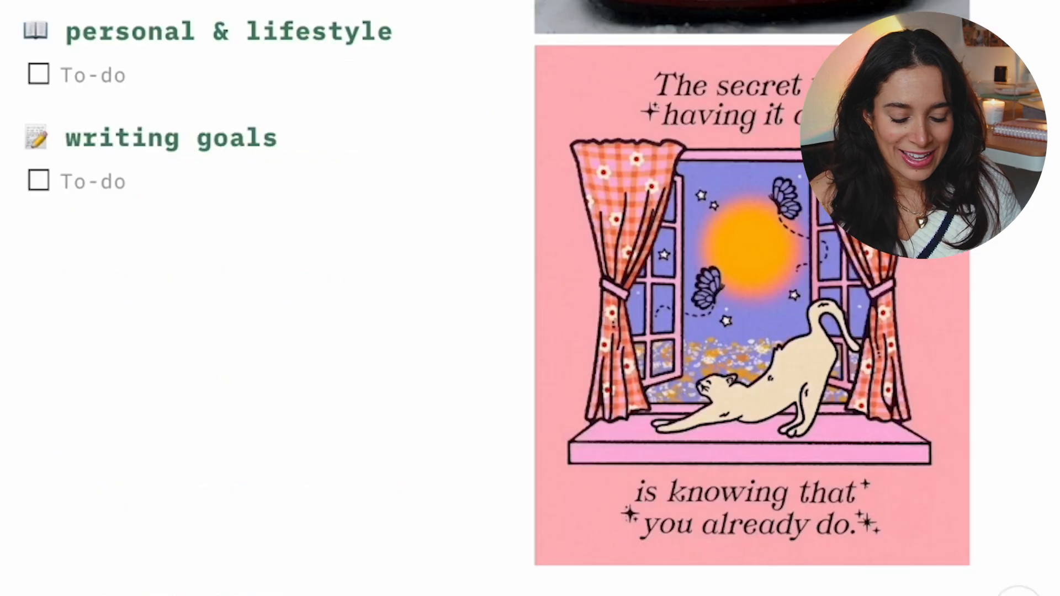
{"action": "scroll", "coordinate": [530, 298], "scroll_direction": "down", "scroll_amount": 1}
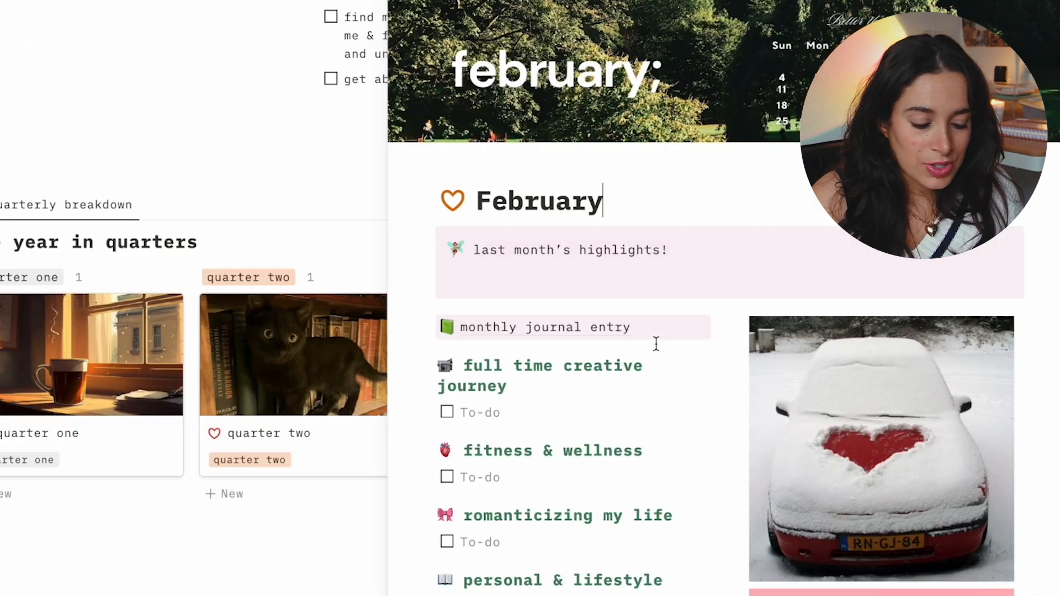
{"action": "scroll", "coordinate": [656, 343], "scroll_direction": "down", "scroll_amount": 2}
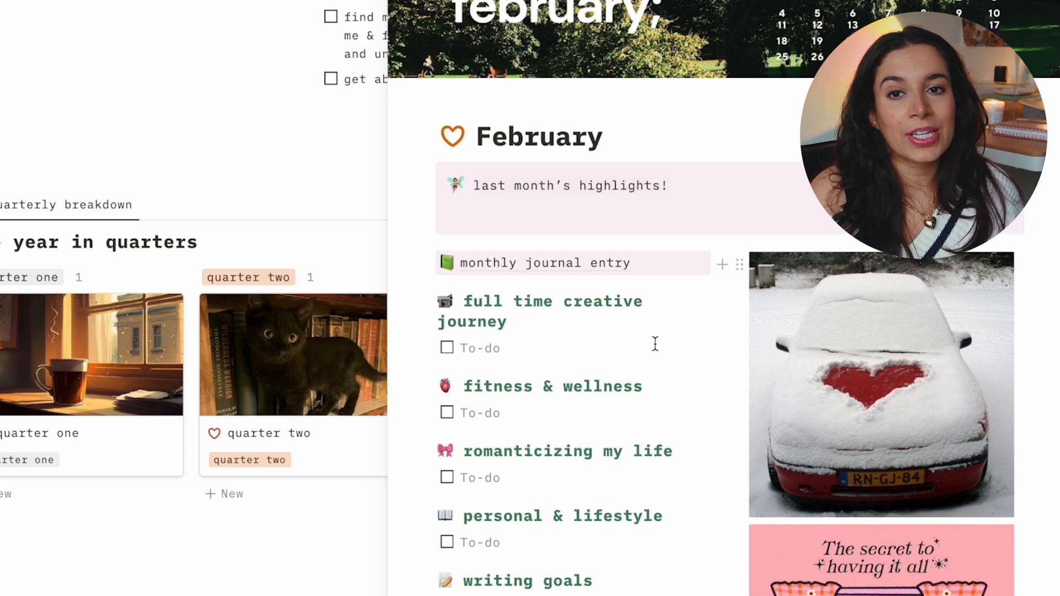
{"action": "scroll", "coordinate": [563, 438], "scroll_direction": "up", "scroll_amount": 2}
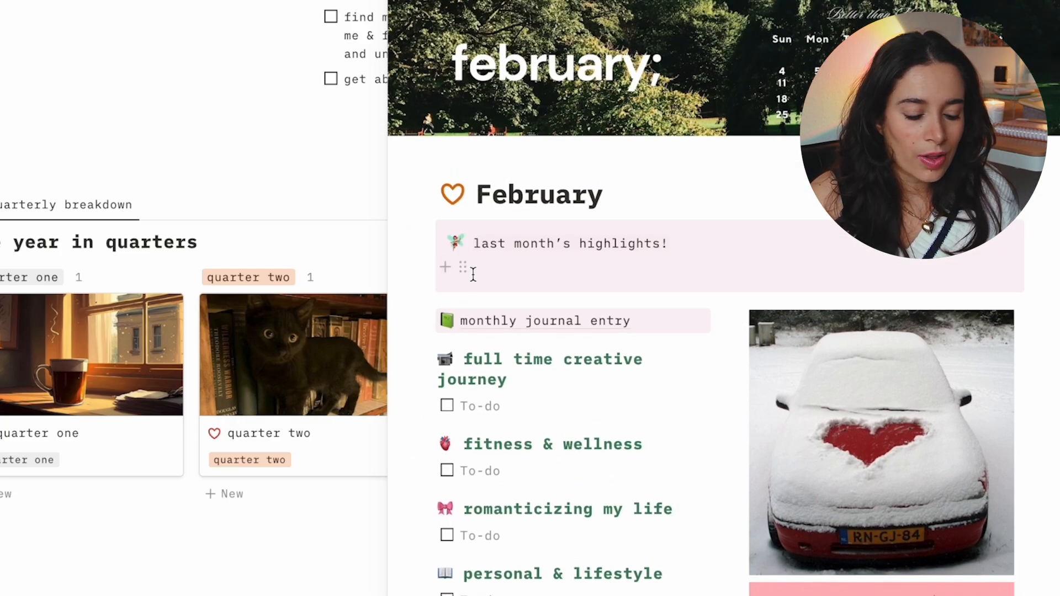
{"action": "scroll", "coordinate": [477, 272], "scroll_direction": "down", "scroll_amount": 2}
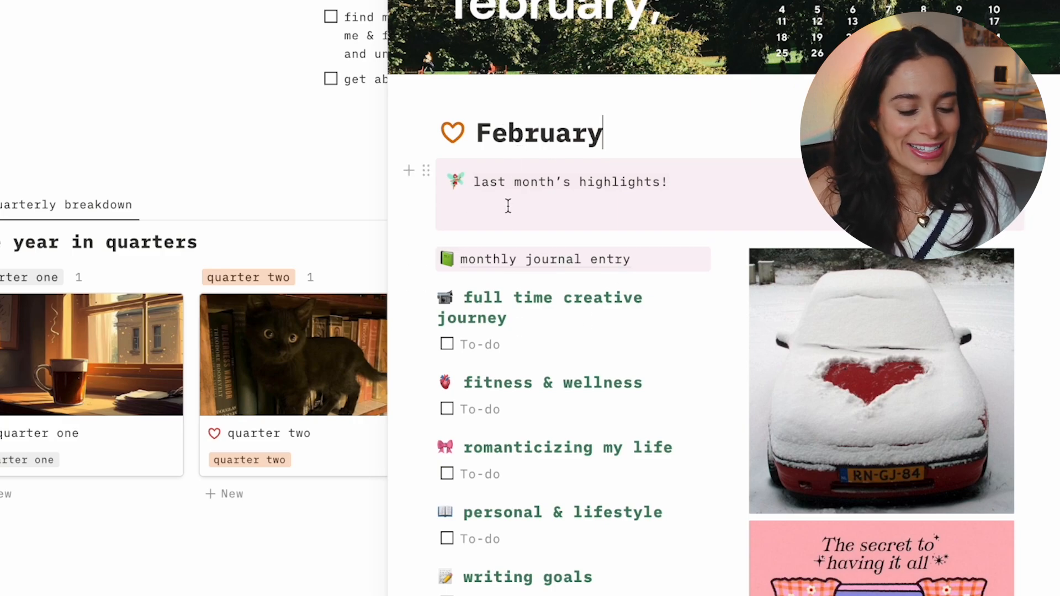
{"action": "scroll", "coordinate": [500, 276], "scroll_direction": "down", "scroll_amount": 3}
{"action": "mouse_move", "coordinate": [497, 172]}
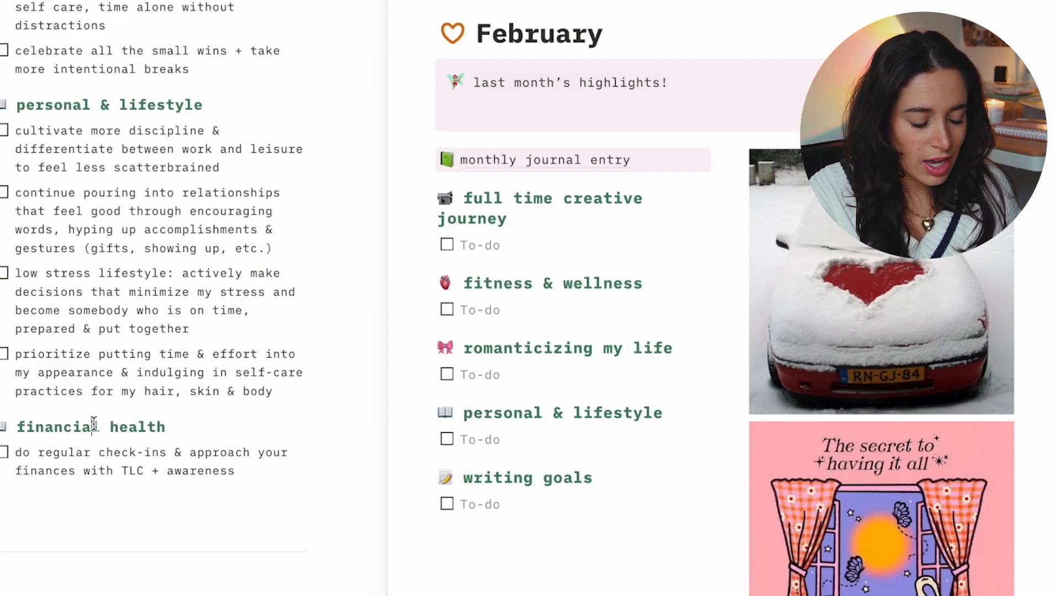
Step: Add a "financial health" heading with a seedling emoji and a to-do between "personal & lifestyle" and "writing goals" in February
{"action": "left_click_drag", "start_coordinate": [16, 427], "coordinate": [166, 427]}
{"action": "left_click_drag", "start_coordinate": [427, 467], "coordinate": [429, 522]}
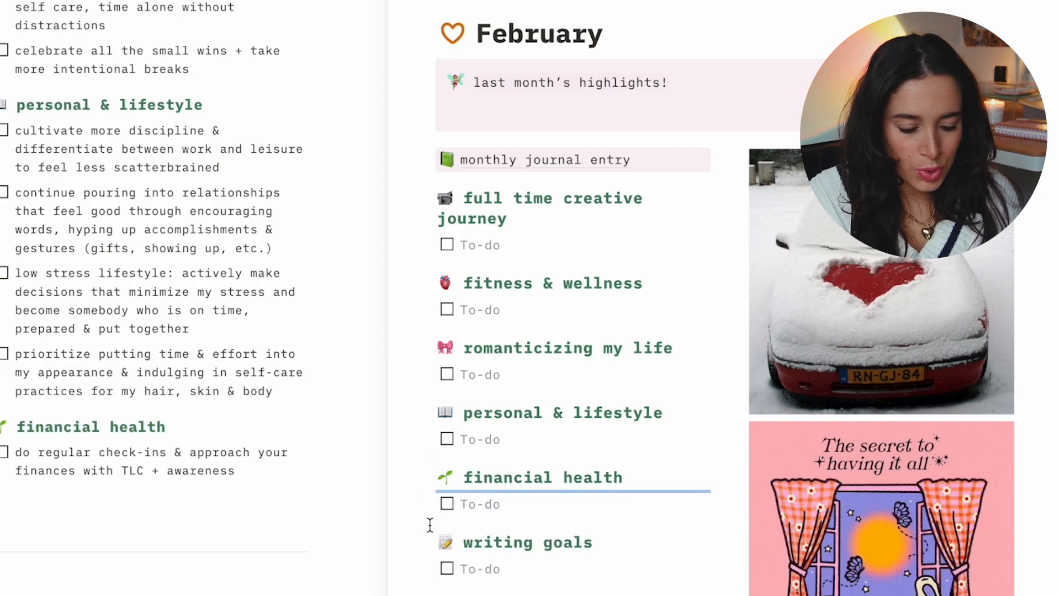
{"action": "left_click", "coordinate": [442, 594]}
{"action": "scroll", "coordinate": [574, 343], "scroll_direction": "down", "scroll_amount": 1}
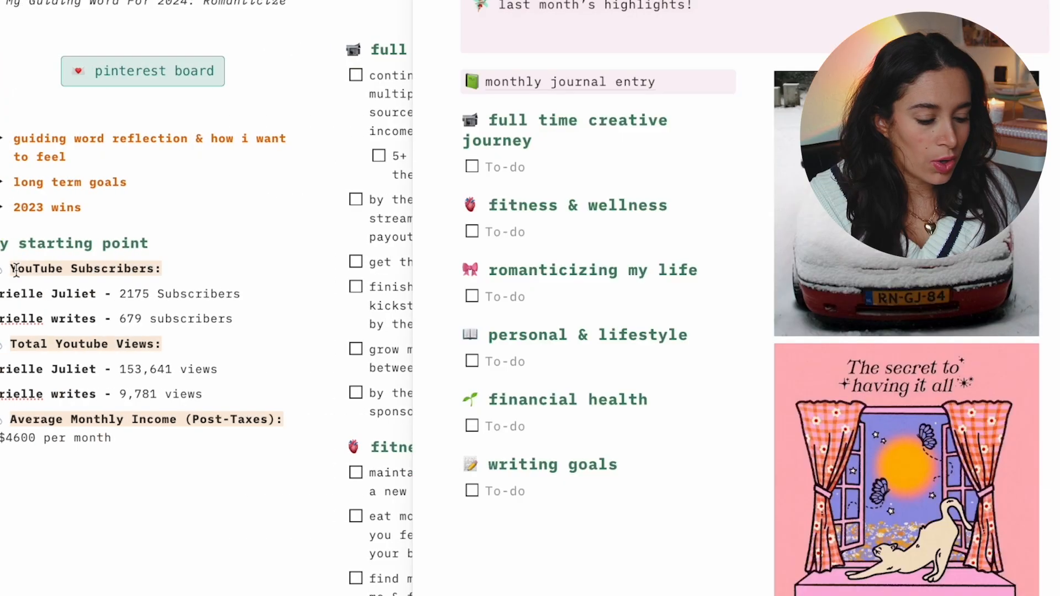
Step: Start February's last month's highlights with "hit 50k words in my book project, made a new friend, rediscovered a new favorite cafe in the area"
{"action": "scroll", "coordinate": [16, 271], "scroll_direction": "up", "scroll_amount": 4}
{"action": "scroll", "coordinate": [17, 270], "scroll_direction": "right", "scroll_amount": 2}
{"action": "scroll", "coordinate": [16, 270], "scroll_direction": "up", "scroll_amount": 3}
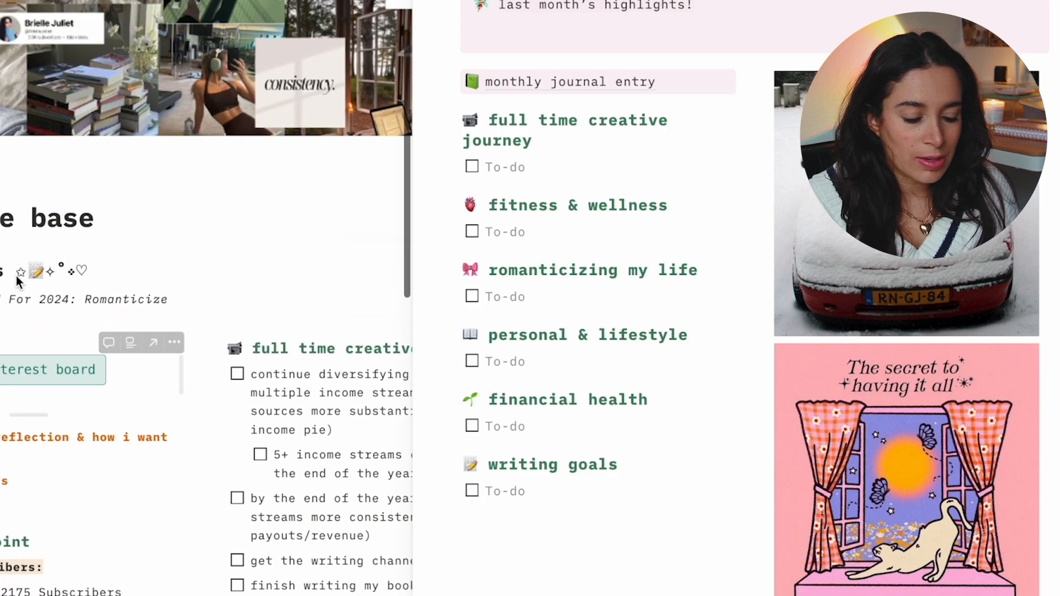
{"action": "scroll", "coordinate": [571, 342], "scroll_direction": "up", "scroll_amount": 4}
{"action": "scroll", "coordinate": [570, 343], "scroll_direction": "up", "scroll_amount": 2}
{"action": "scroll", "coordinate": [571, 342], "scroll_direction": "down", "scroll_amount": 1}
{"action": "scroll", "coordinate": [571, 343], "scroll_direction": "up", "scroll_amount": 1}
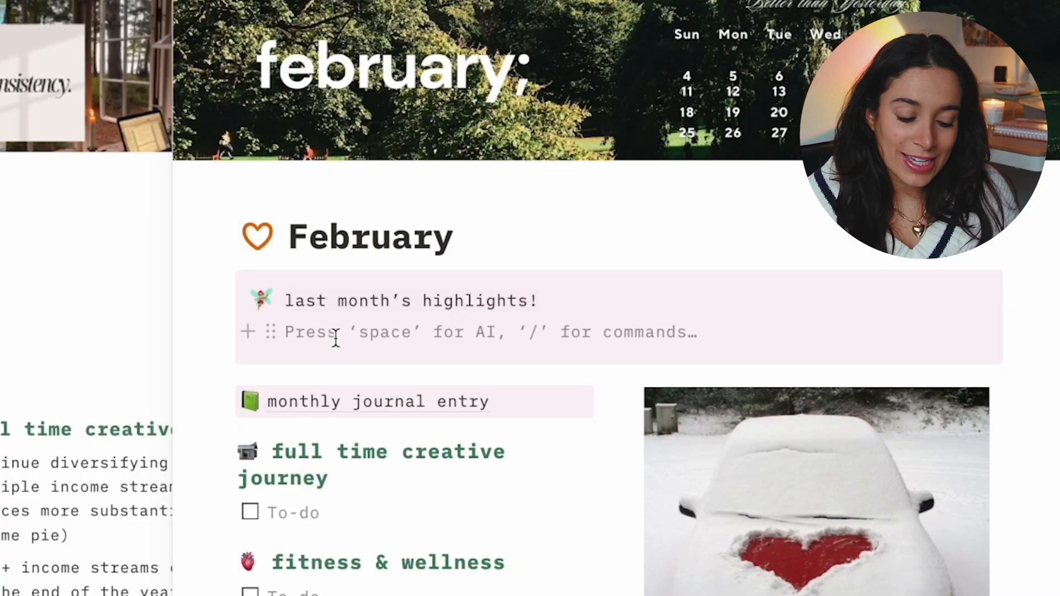
{"action": "type", "text": "hit"}
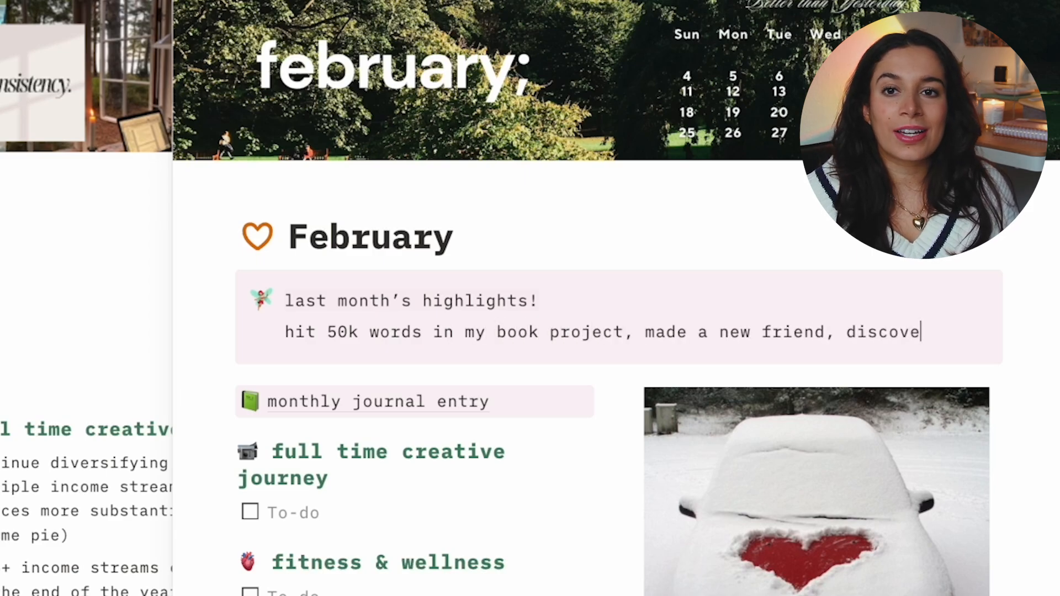
{"action": "type", "text": "new favorite cafe in the area"}
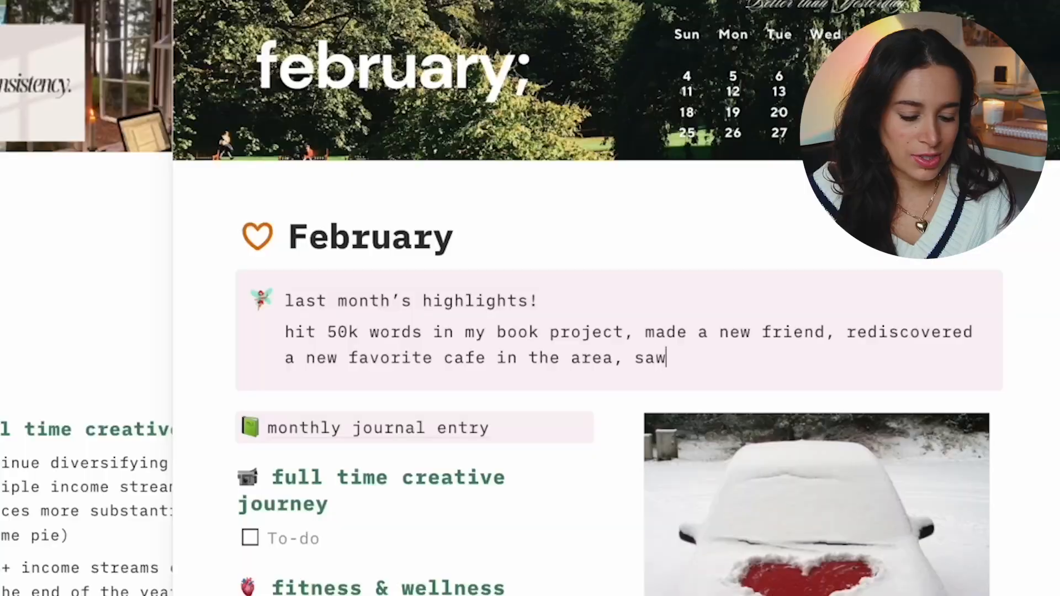
Step: Continue the highlights with "saw movies with friends, spent new years in new jersey, made content im"
{"action": "type", "text": "movies with friends, spent"}
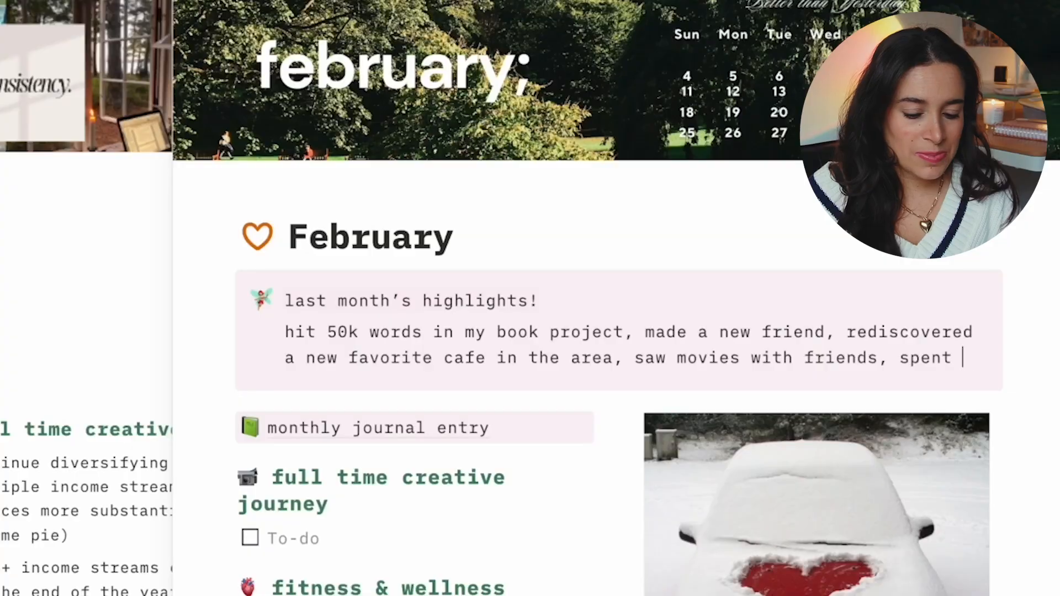
{"action": "type", "text": "new yer"}
{"action": "key", "text": "BackSpace"}
{"action": "type", "text": "a"}
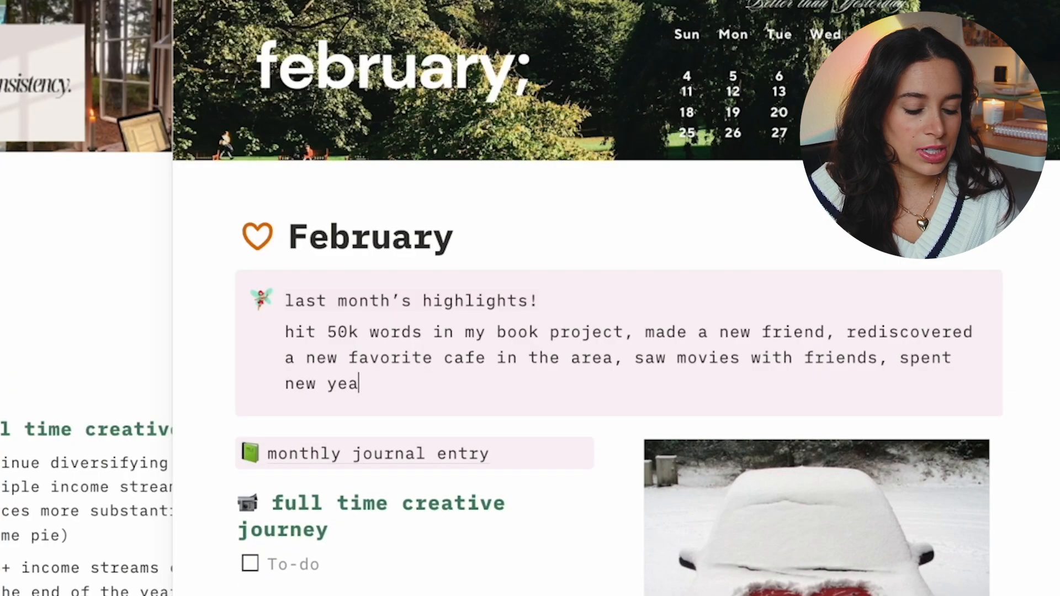
{"action": "type", "text": "rs in new jersey,"}
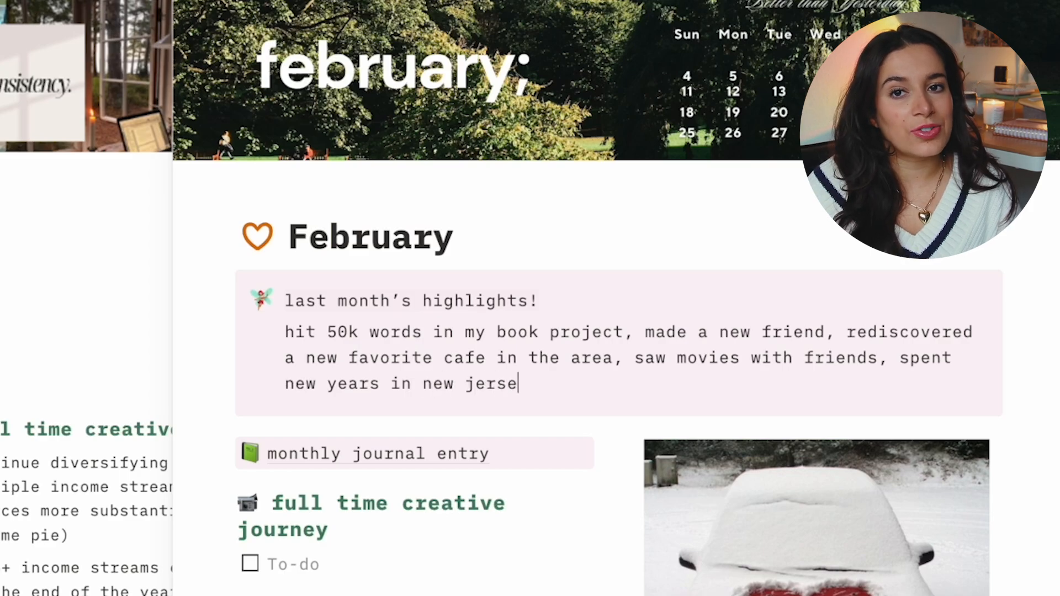
{"action": "type", "text": " made content im"}
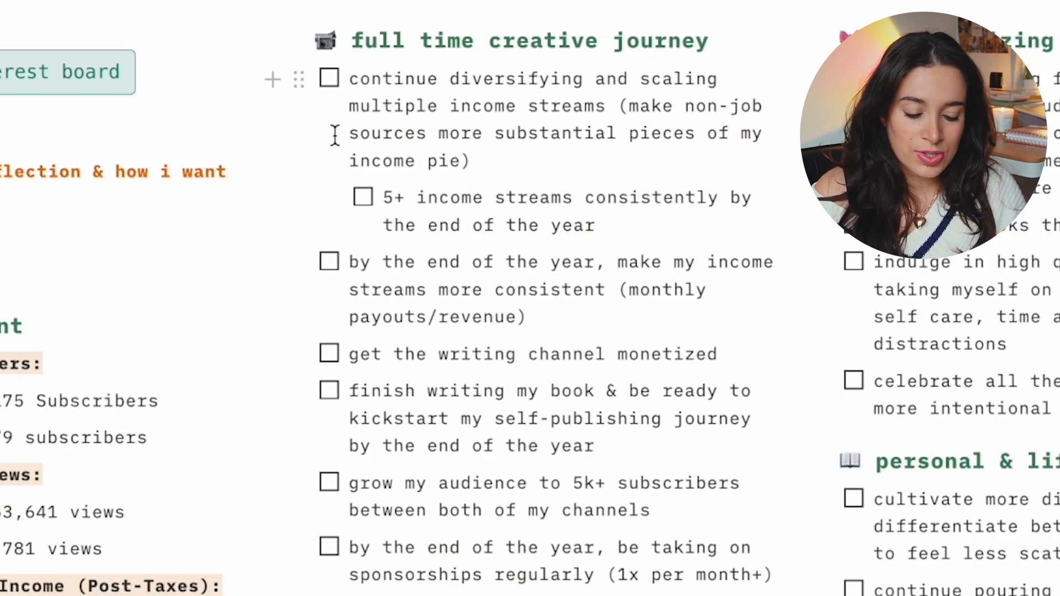
Step: Examine the full time creative journey goals on the home base page, highlighting "get the writing channel monetized"
{"action": "scroll", "coordinate": [220, 485], "scroll_direction": "down", "scroll_amount": 3}
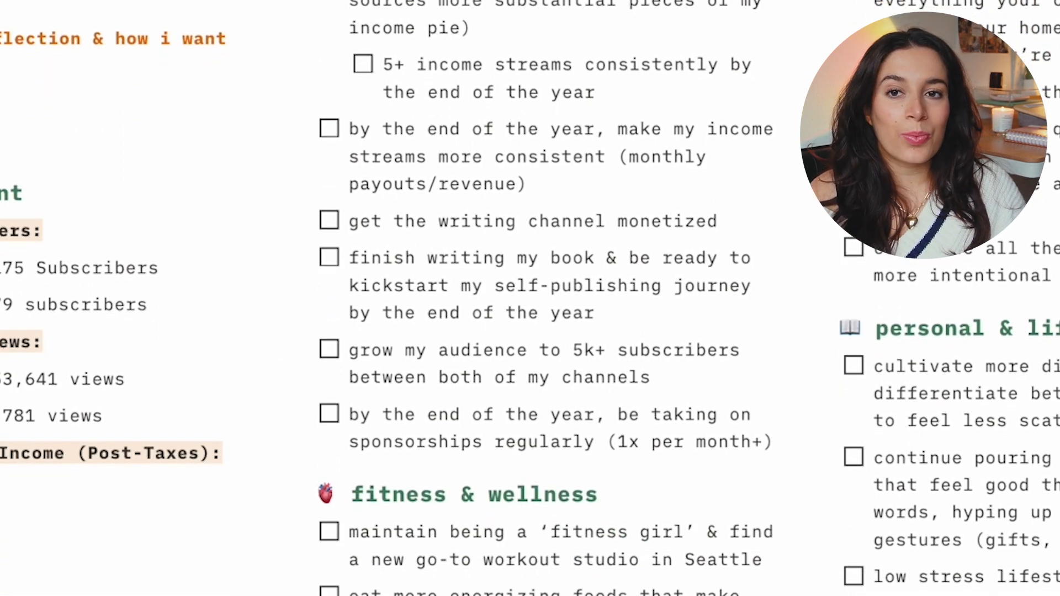
{"action": "triple_click", "coordinate": [420, 221]}
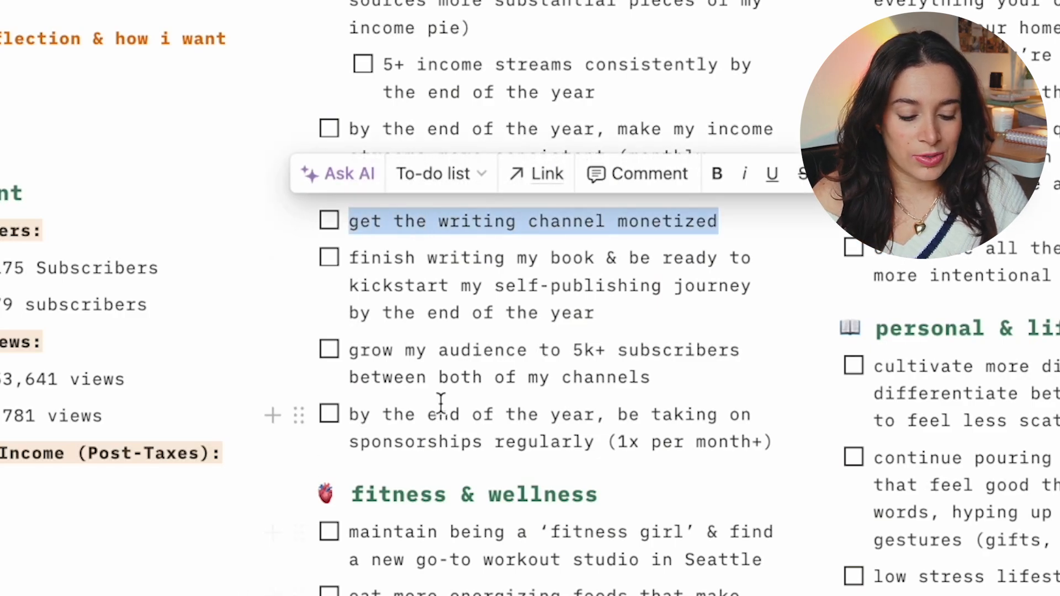
{"action": "left_click", "coordinate": [511, 228]}
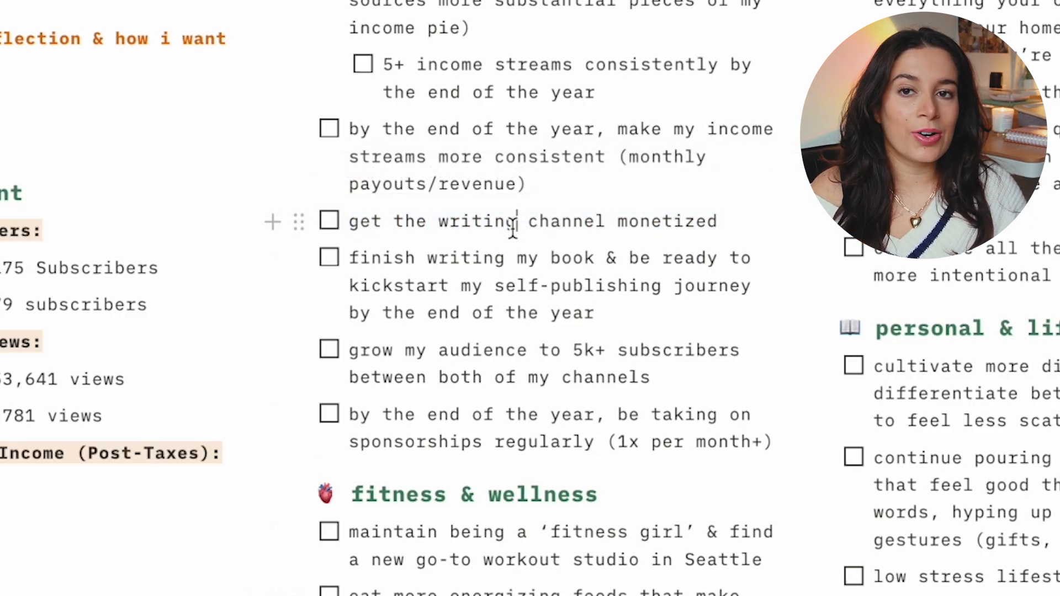